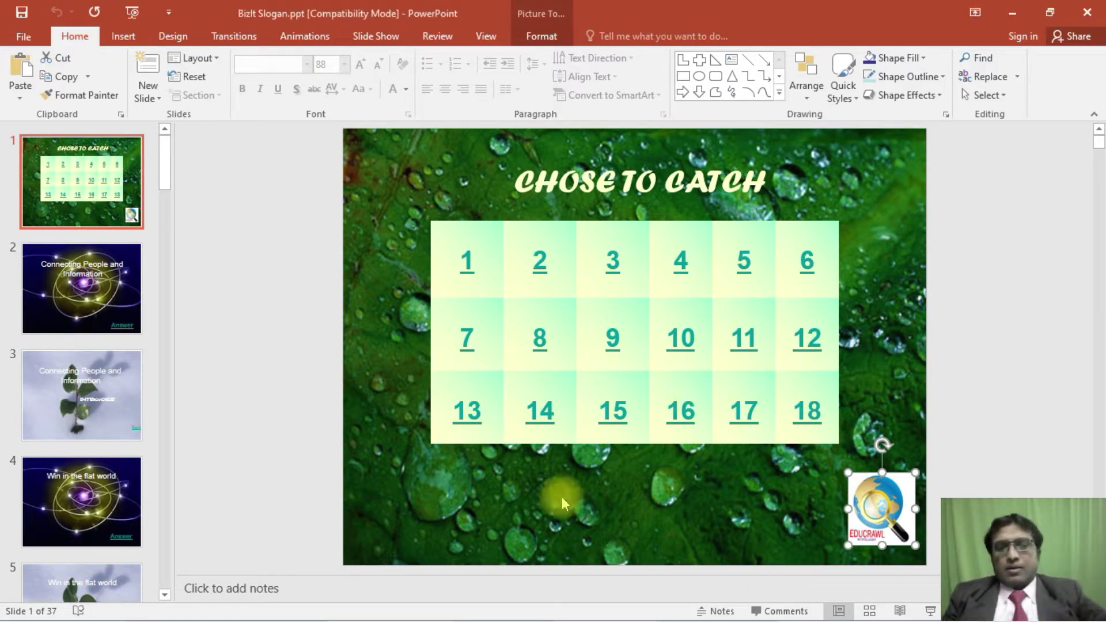
- Run the slide show from the start, following the number 10 link through the question slides
{"action": "key", "text": "F5"}
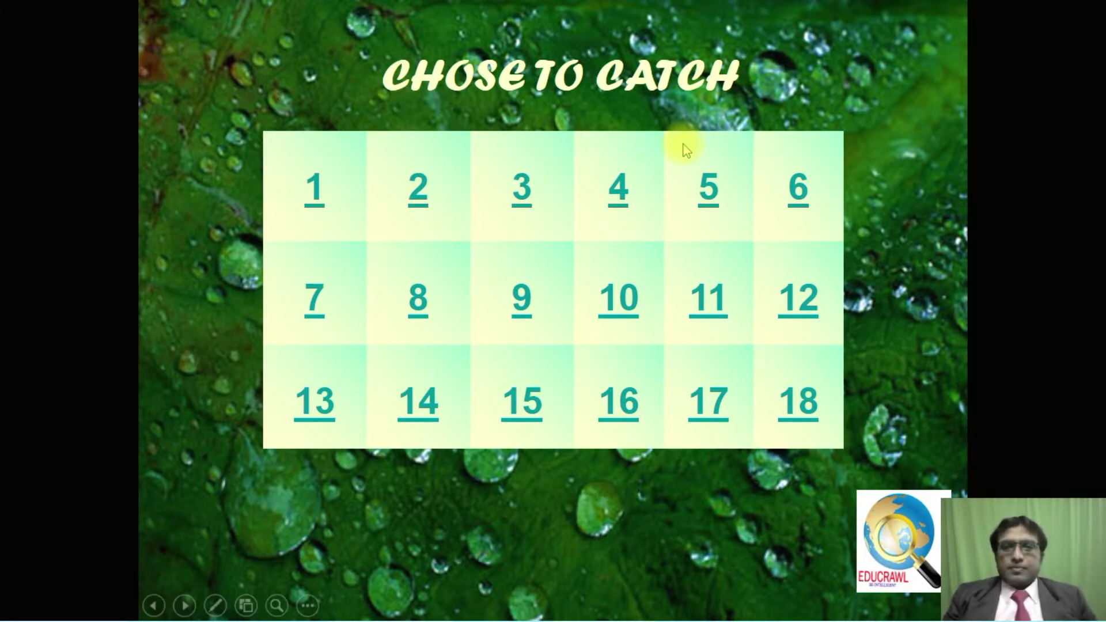
{"action": "left_click", "coordinate": [618, 309]}
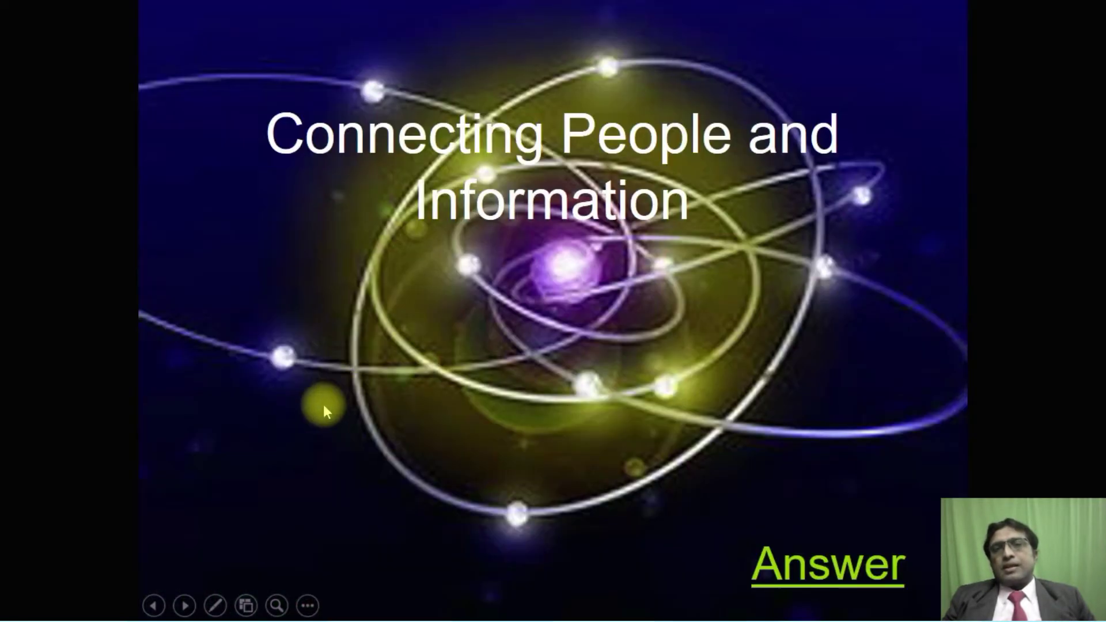
{"action": "left_click", "coordinate": [818, 562]}
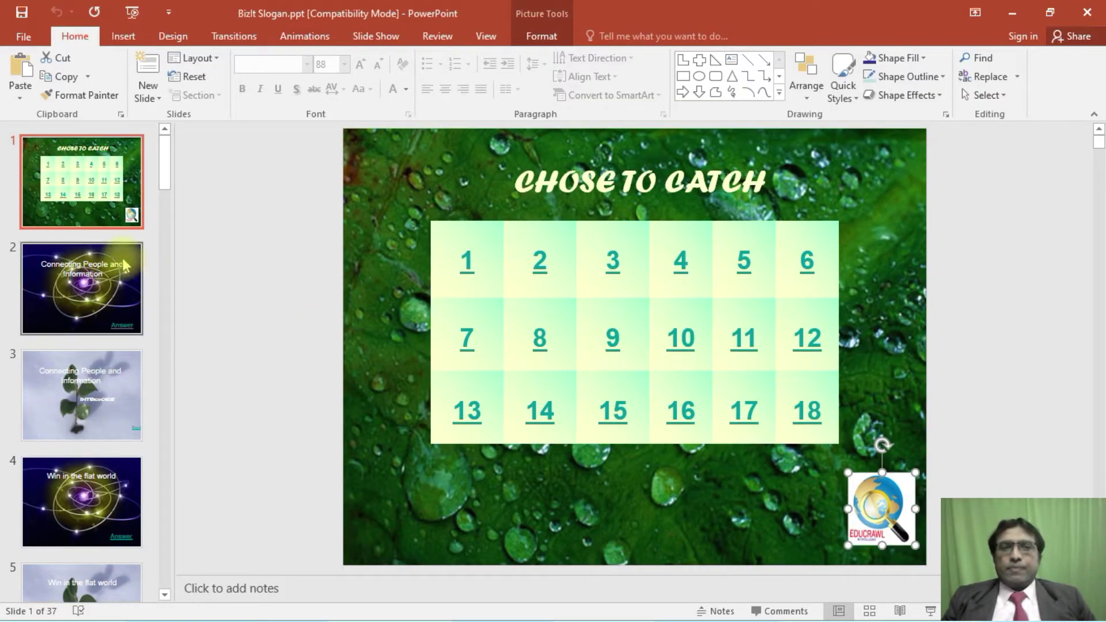
- Insert a new blank slide after slide 1
{"action": "left_click", "coordinate": [107, 242]}
{"action": "right_click", "coordinate": [108, 242]}
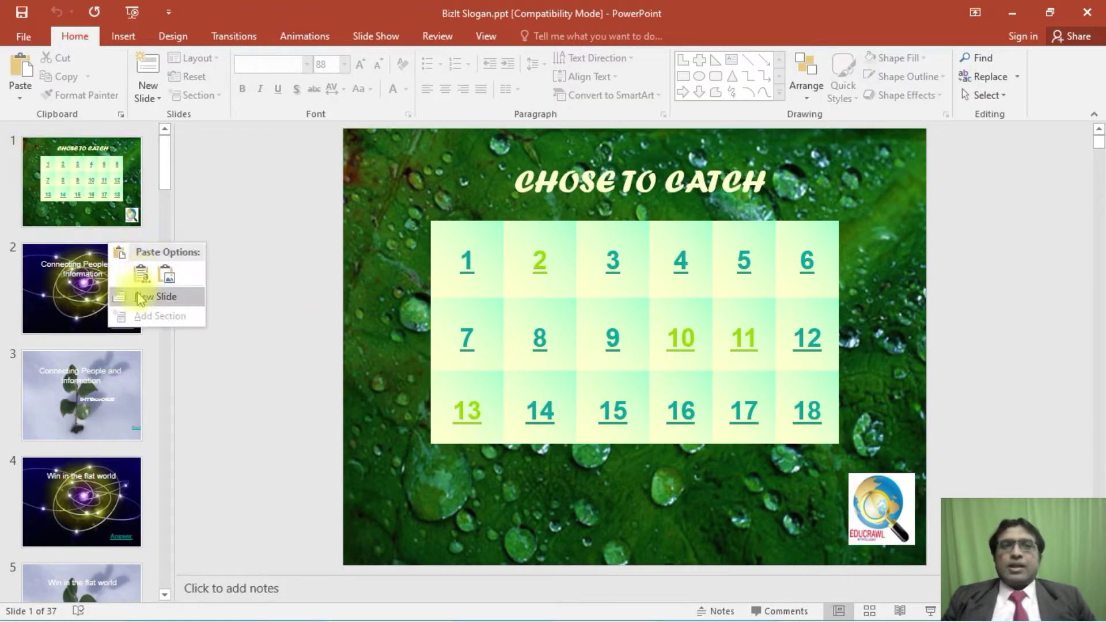
{"action": "left_click", "coordinate": [156, 297]}
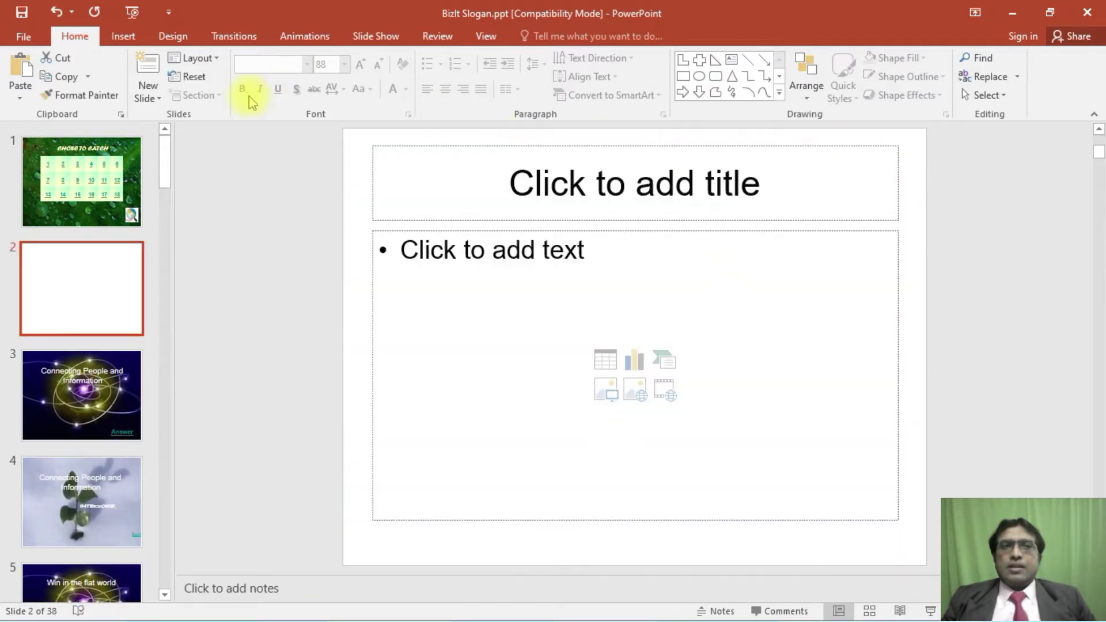
- Draw a large light-teal rectangle across the new slide's body
{"action": "left_click", "coordinate": [123, 36]}
{"action": "left_click", "coordinate": [276, 86]}
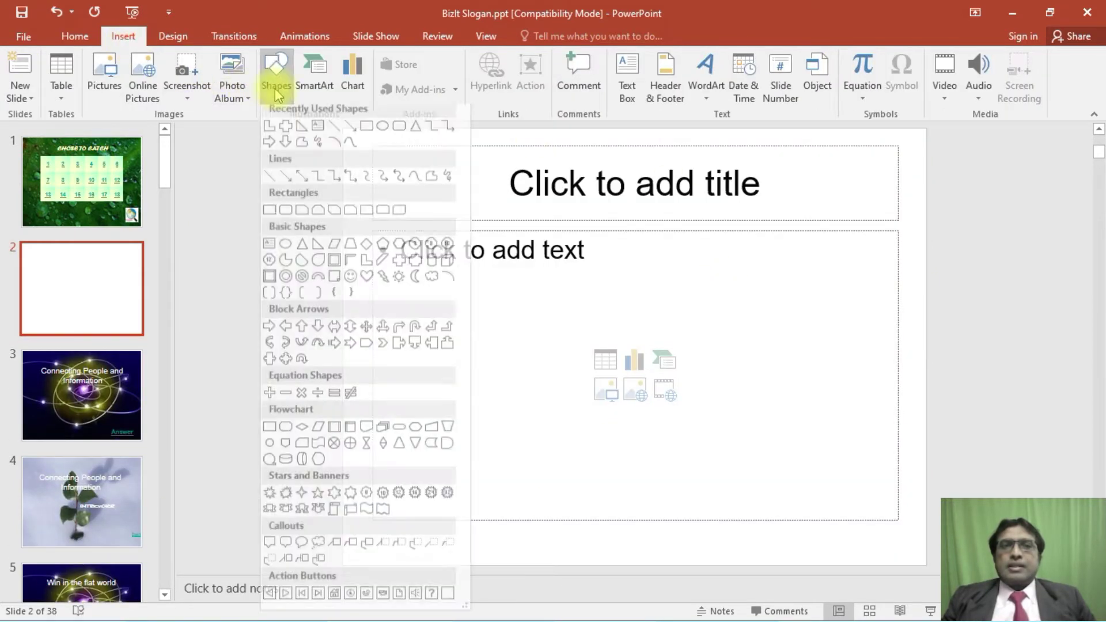
{"action": "left_click", "coordinate": [366, 127]}
{"action": "mouse_move", "coordinate": [405, 230]}
{"action": "left_mouse_down"}
{"action": "mouse_move", "coordinate": [630, 409]}
{"action": "mouse_move", "coordinate": [850, 507]}
{"action": "mouse_move", "coordinate": [856, 526]}
{"action": "mouse_move", "coordinate": [872, 518]}
{"action": "left_mouse_up"}
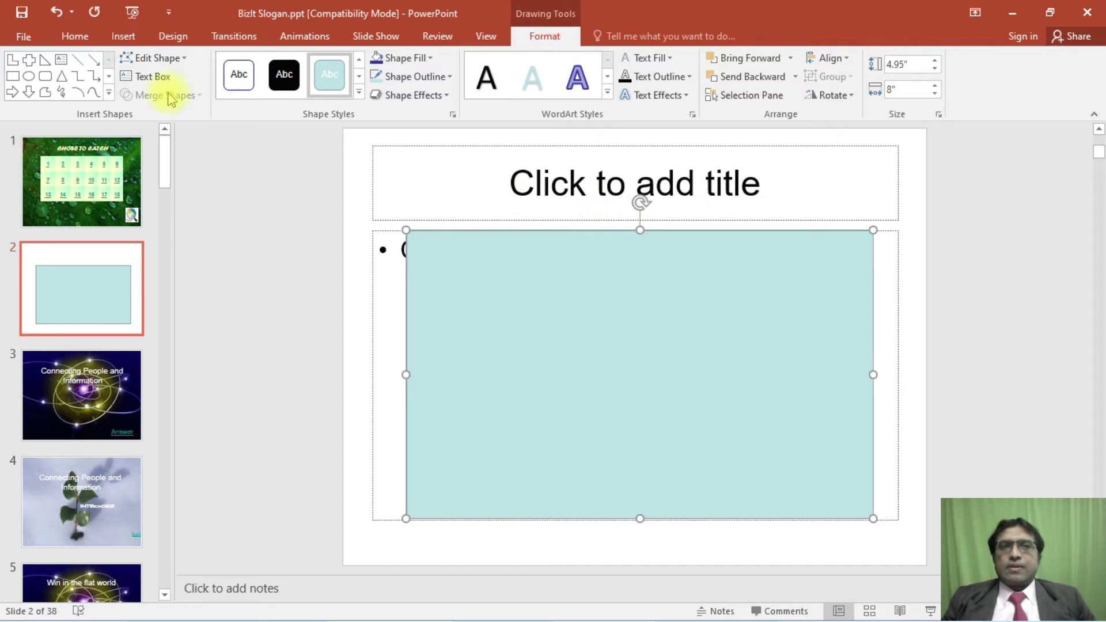
{"action": "left_click", "coordinate": [120, 39]}
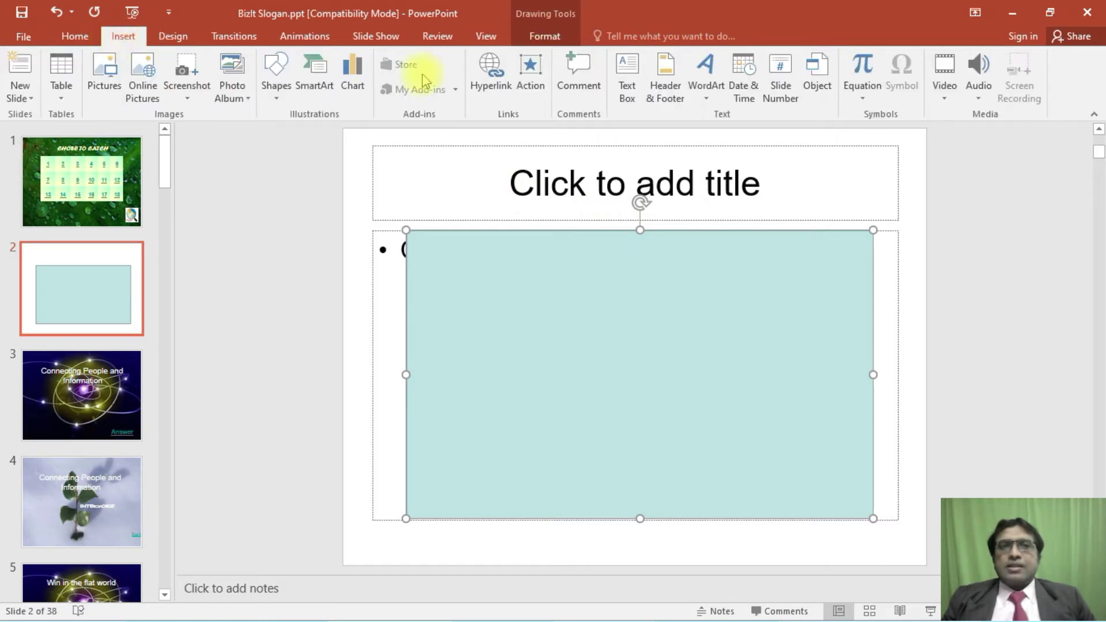
- Add a text box at the rectangle's top-left corner containing the number 1
{"action": "left_click", "coordinate": [627, 77]}
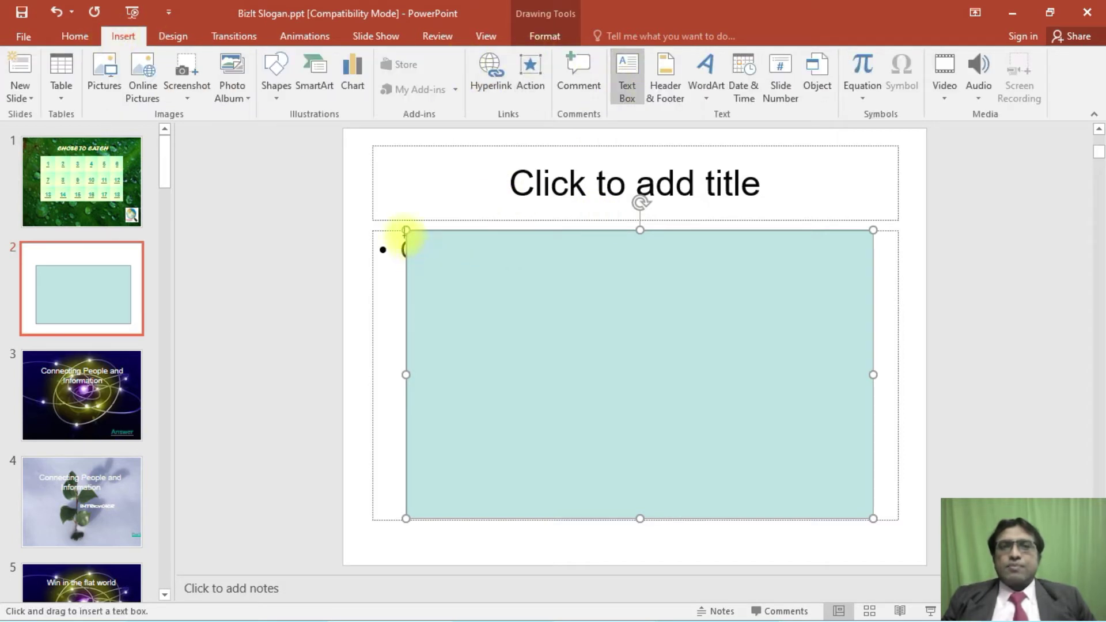
{"action": "left_click_drag", "start_coordinate": [410, 230], "coordinate": [509, 333]}
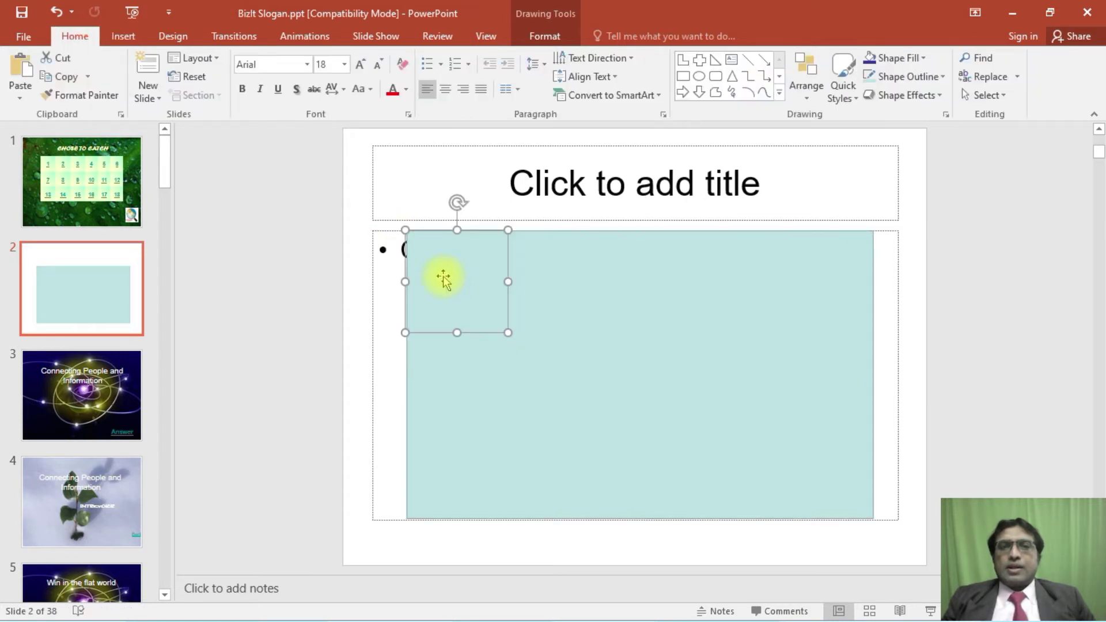
{"action": "type", "text": "1"}
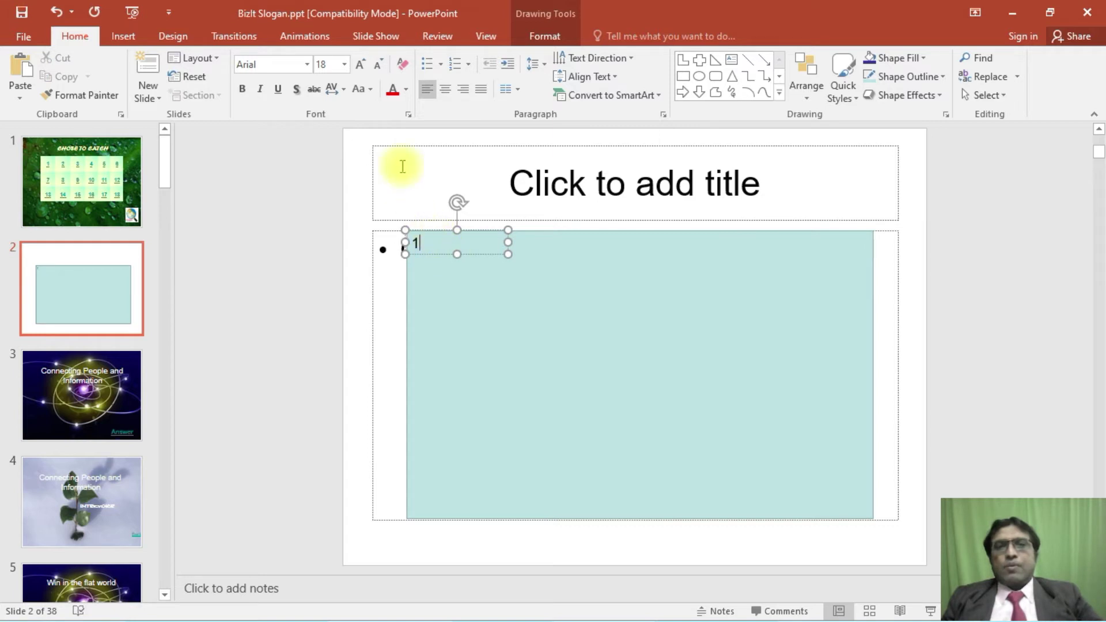
{"action": "left_click", "coordinate": [363, 65]}
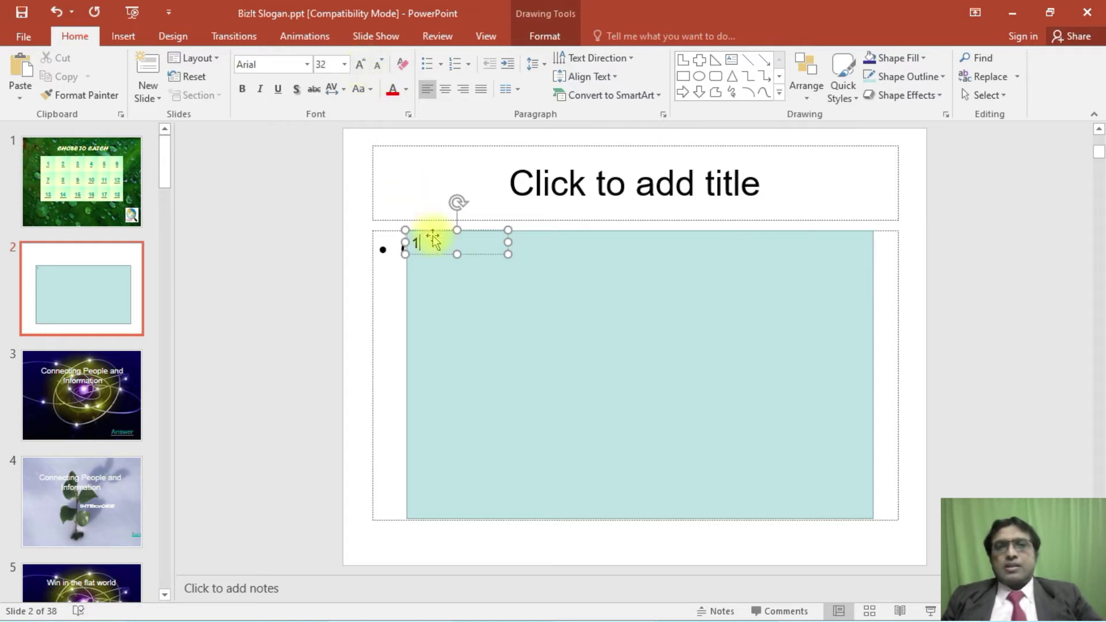
{"action": "double_click", "coordinate": [427, 239]}
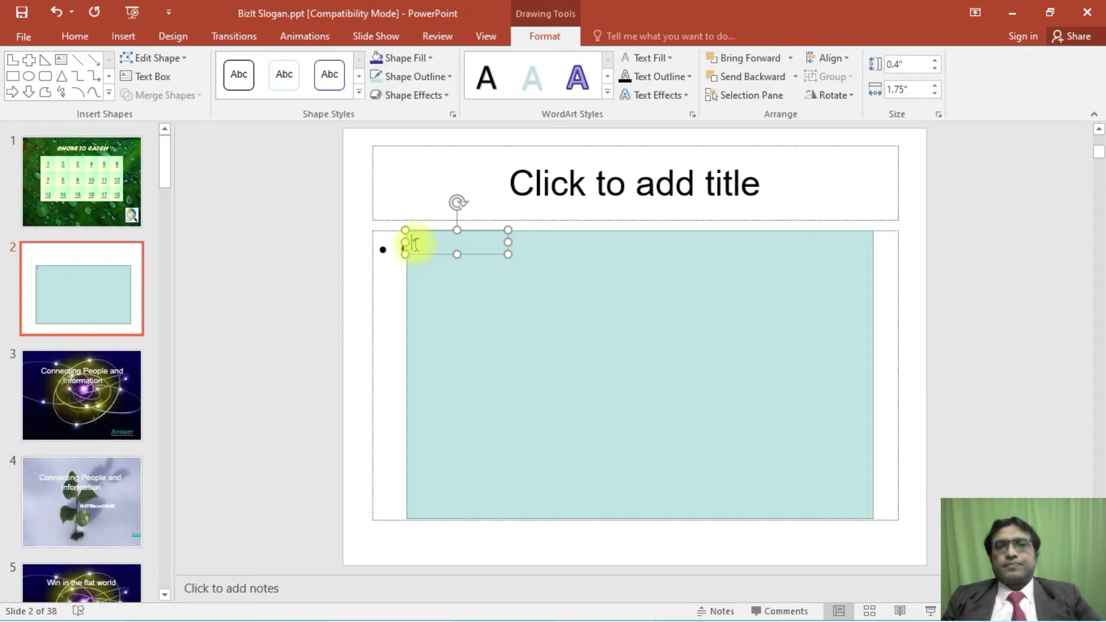
{"action": "double_click", "coordinate": [415, 243]}
- Enlarge the 1 to 96 pt and centre it in a slightly narrowed text box
{"action": "left_click", "coordinate": [122, 36]}
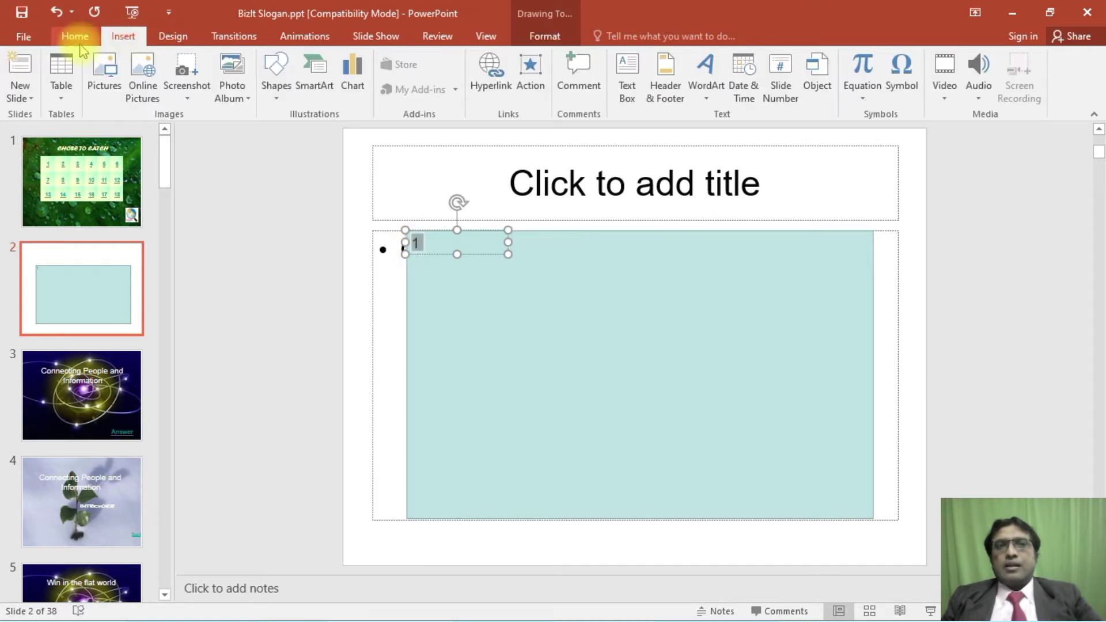
{"action": "left_click", "coordinate": [75, 36]}
{"action": "left_click", "coordinate": [359, 64]}
{"action": "left_click", "coordinate": [359, 63]}
{"action": "left_click", "coordinate": [360, 64]}
{"action": "left_click", "coordinate": [360, 64]}
{"action": "left_click", "coordinate": [359, 64]}
{"action": "left_click", "coordinate": [359, 64]}
{"action": "left_click", "coordinate": [360, 63]}
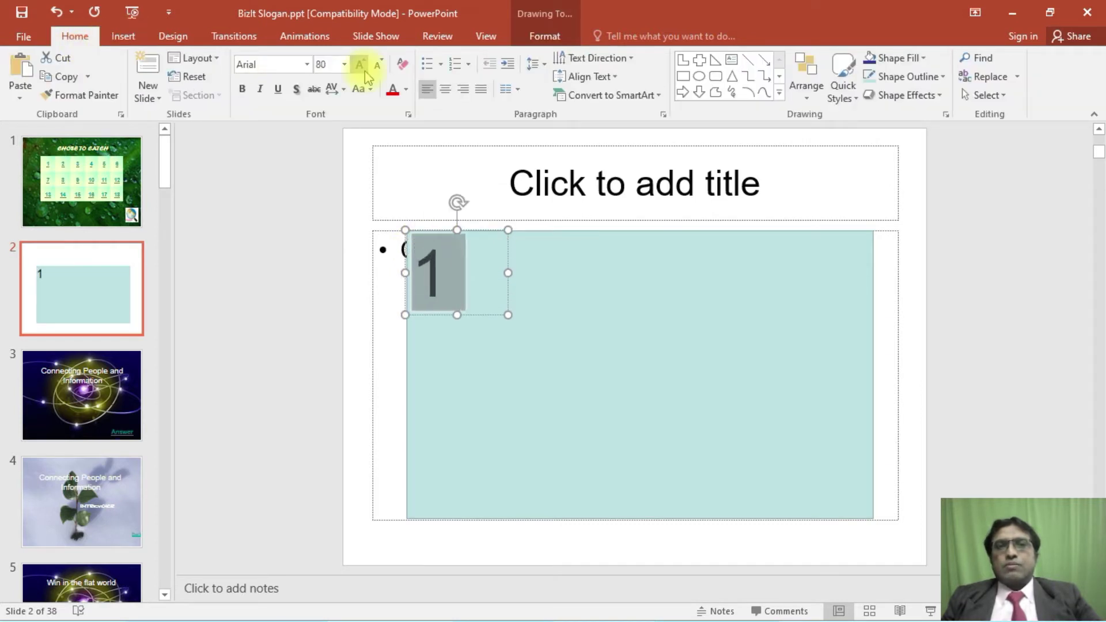
{"action": "left_click", "coordinate": [363, 68]}
{"action": "left_click", "coordinate": [363, 67]}
{"action": "left_click_drag", "start_coordinate": [507, 283], "coordinate": [504, 283]}
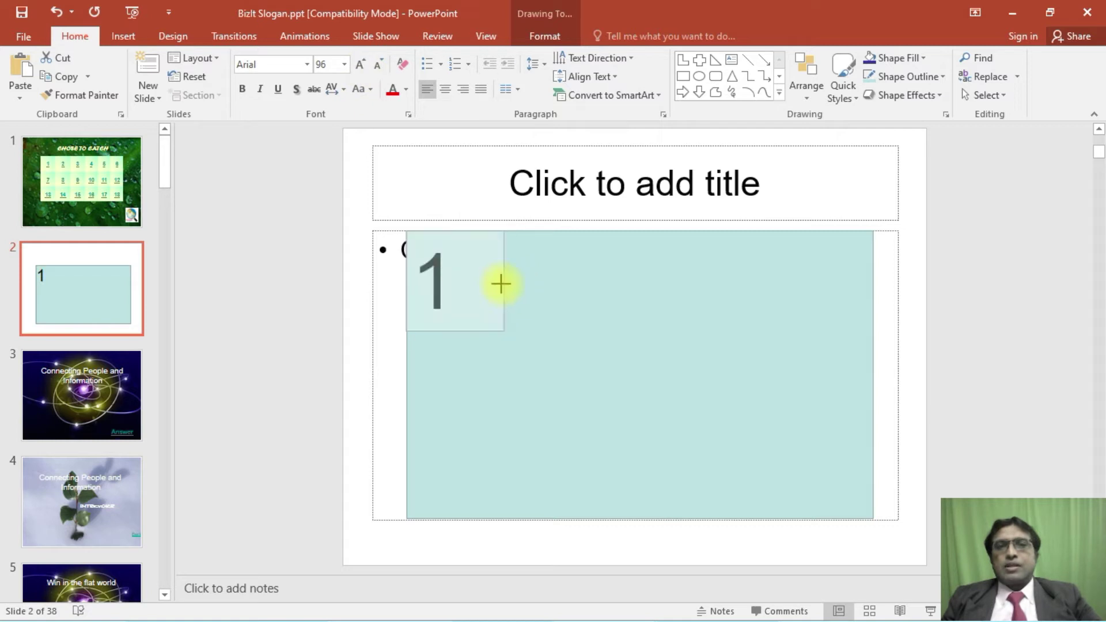
{"action": "key", "text": "ctrl+e"}
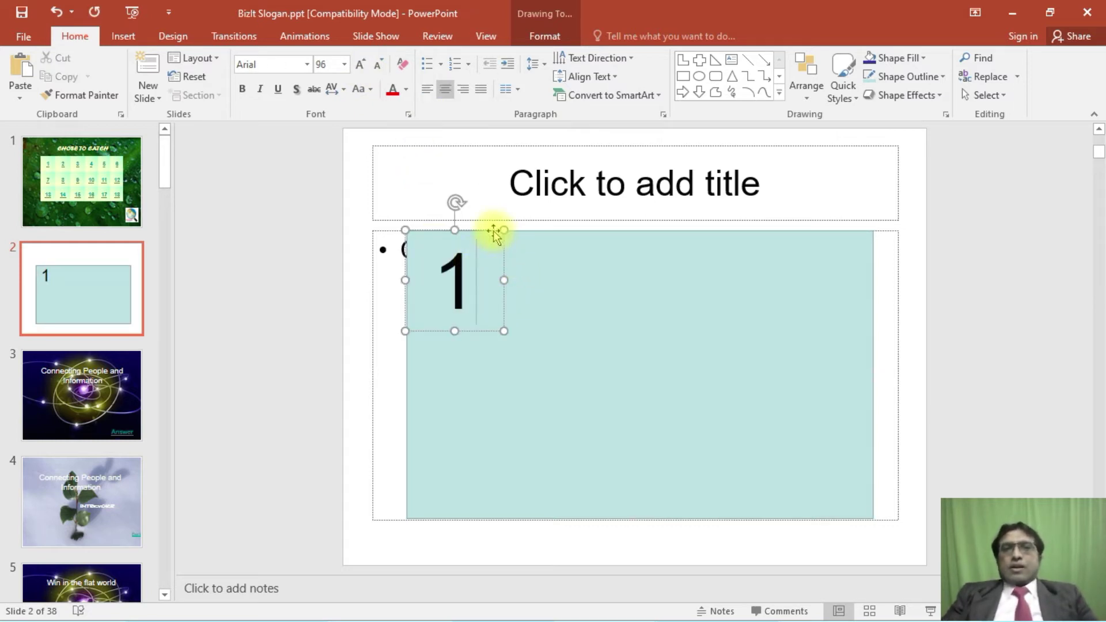
- Paste a copy of the number box to the right of the 1 and change it to 2
{"action": "key", "text": "ctrl+v"}
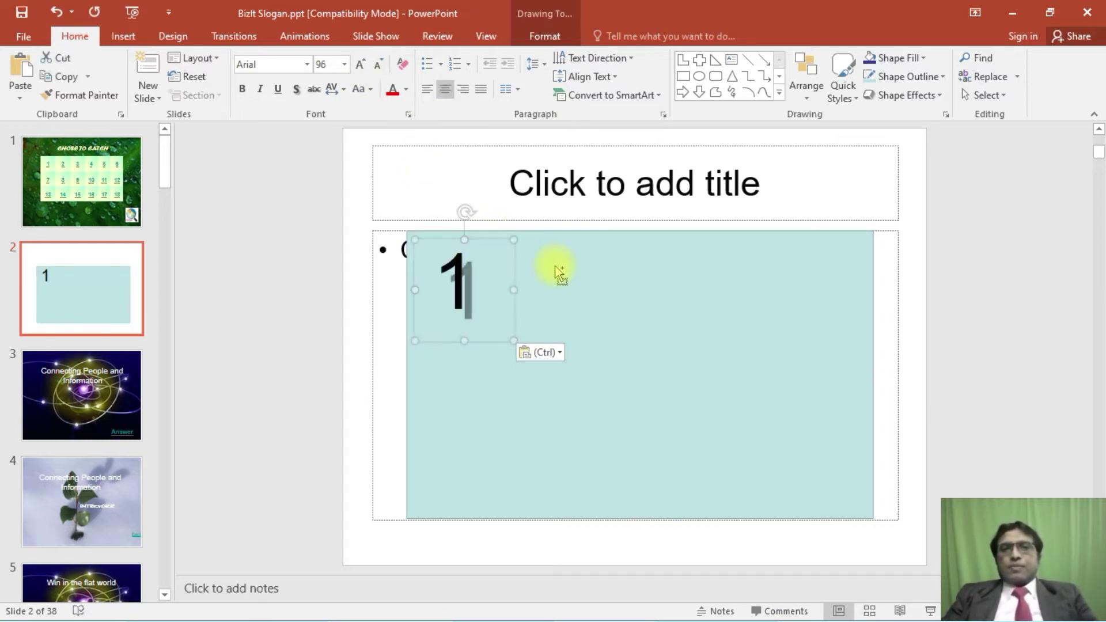
{"action": "left_click_drag", "start_coordinate": [491, 286], "coordinate": [591, 261]}
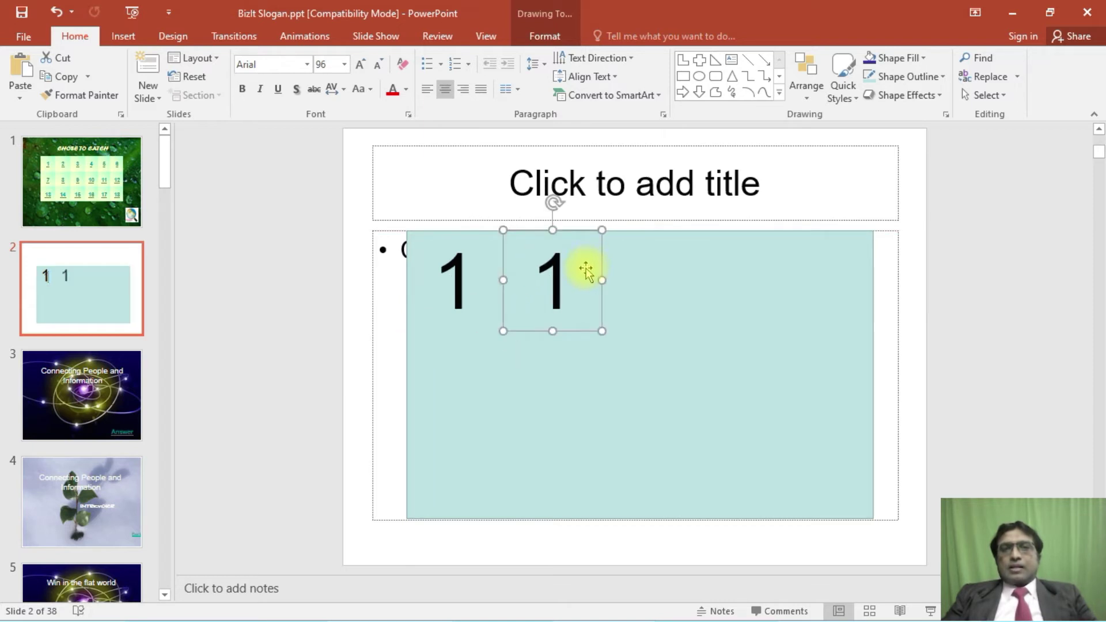
{"action": "double_click", "coordinate": [556, 277]}
{"action": "type", "text": "2"}
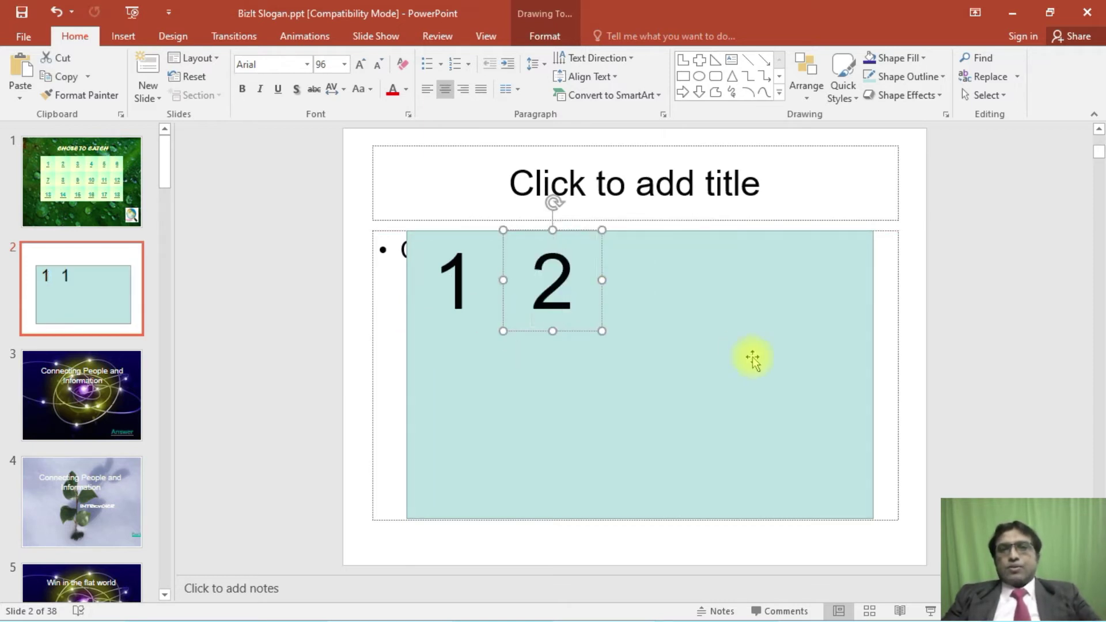
- Add another copy to the right of the 2 and change it to 3
{"action": "left_click", "coordinate": [504, 284]}
{"action": "key", "text": "ctrl+v"}
{"action": "left_click_drag", "start_coordinate": [504, 240], "coordinate": [666, 234]}
{"action": "double_click", "coordinate": [639, 276]}
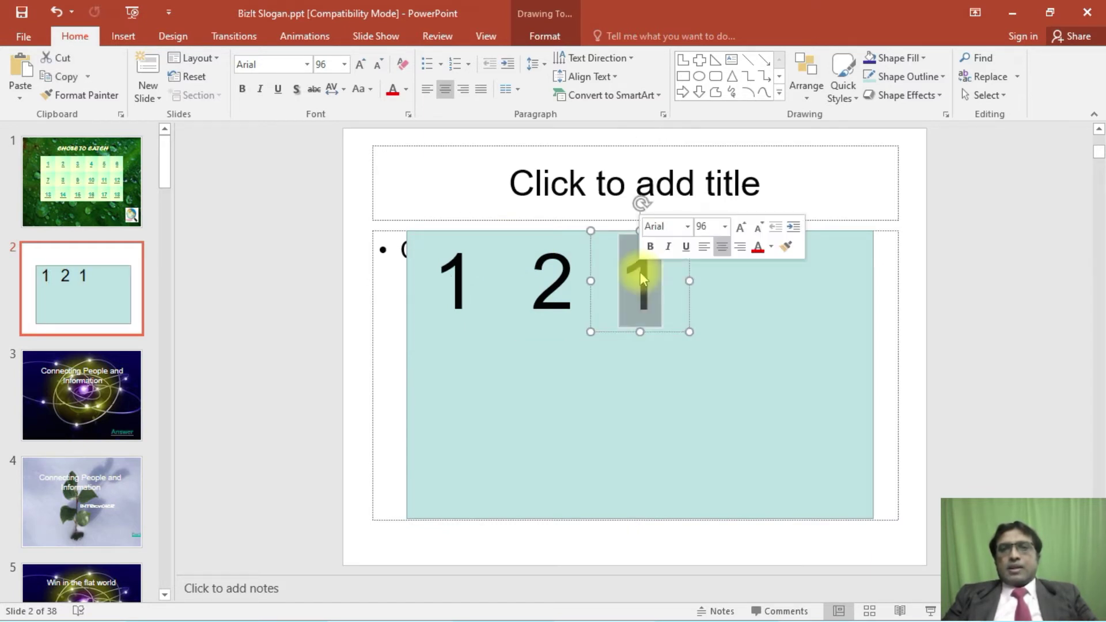
{"action": "type", "text": "3"}
{"action": "left_click", "coordinate": [856, 340]}
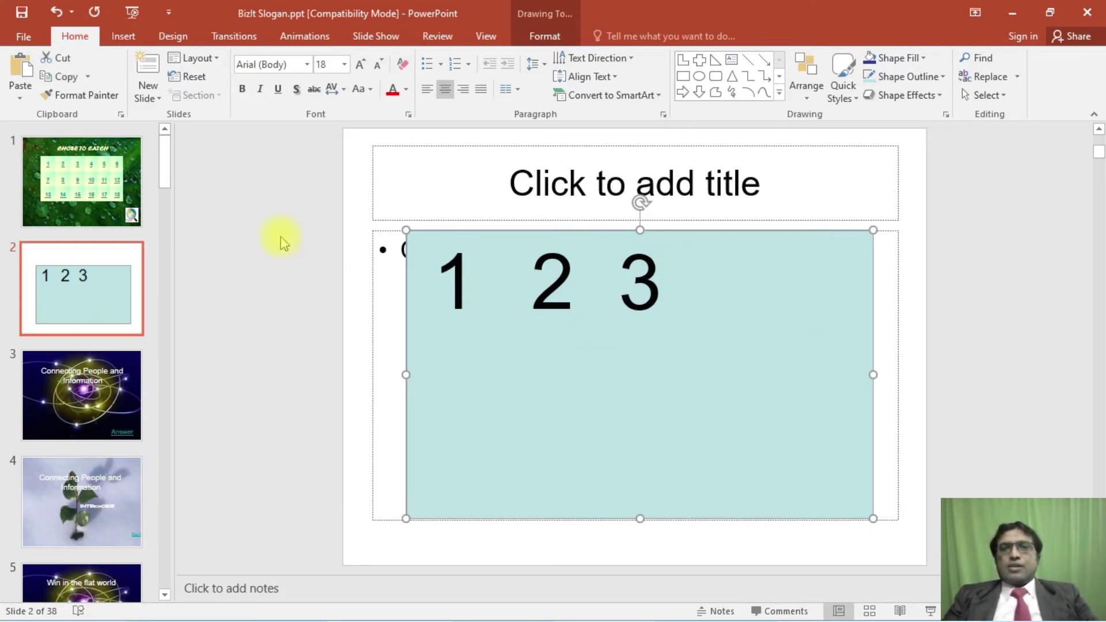
{"action": "double_click", "coordinate": [453, 271]}
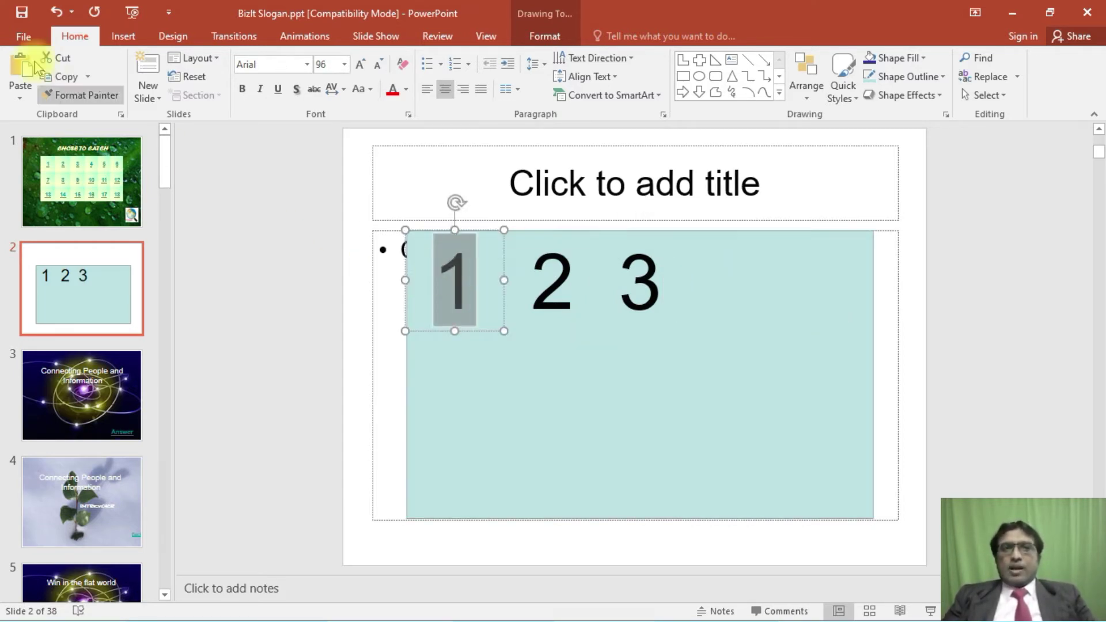
- Hyperlink the number 1 to slide 3, Connecting People and Information
{"action": "left_click", "coordinate": [124, 37]}
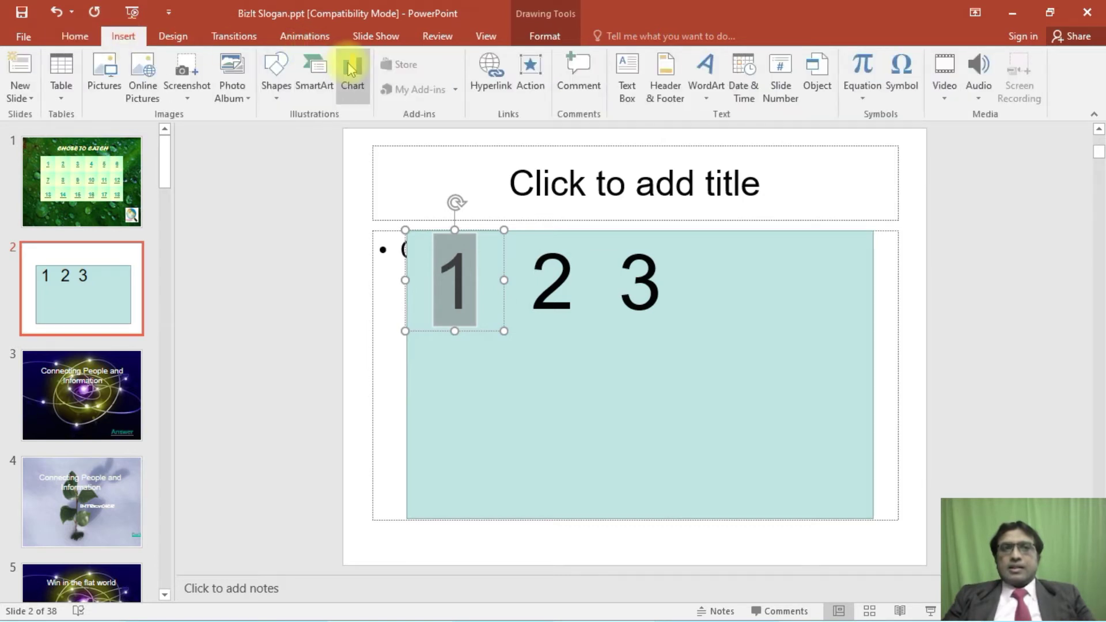
{"action": "left_click", "coordinate": [489, 70]}
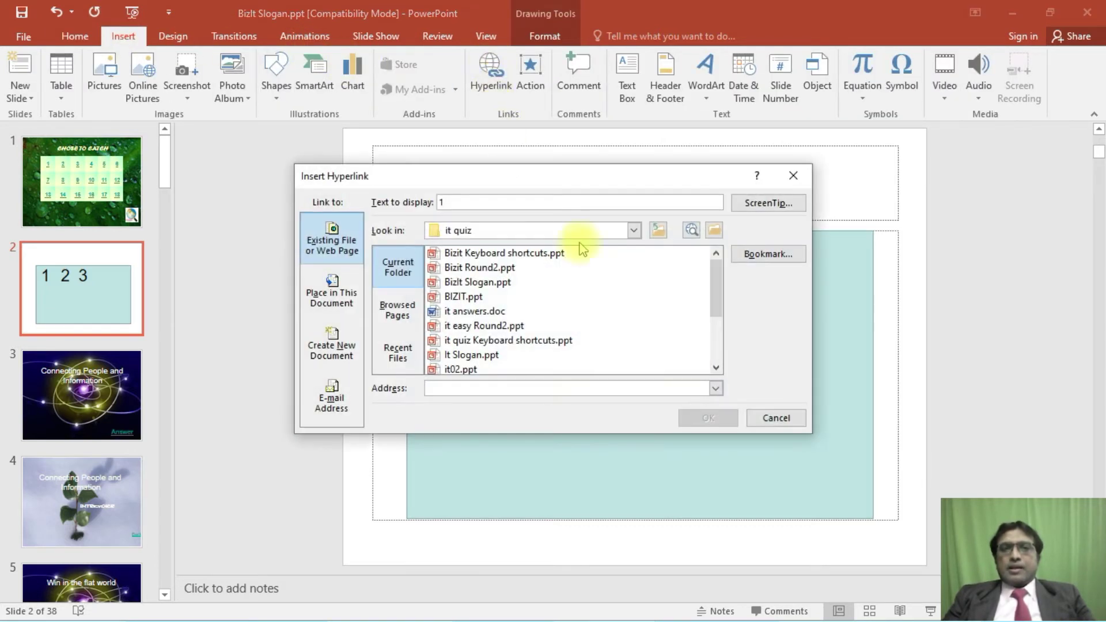
{"action": "left_click", "coordinate": [762, 256]}
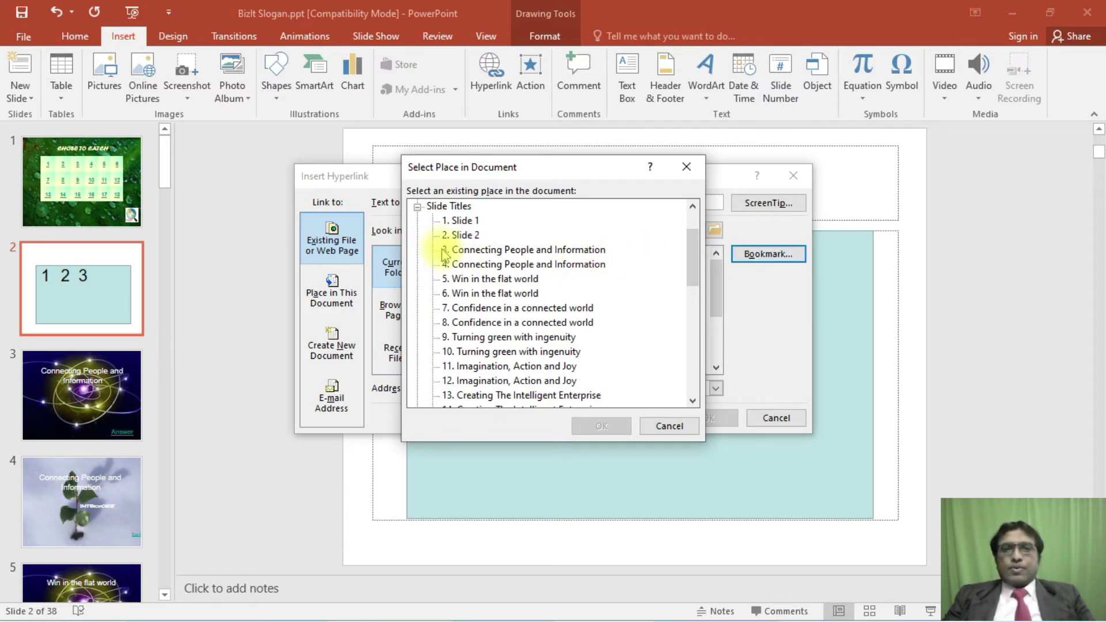
{"action": "left_click", "coordinate": [486, 251]}
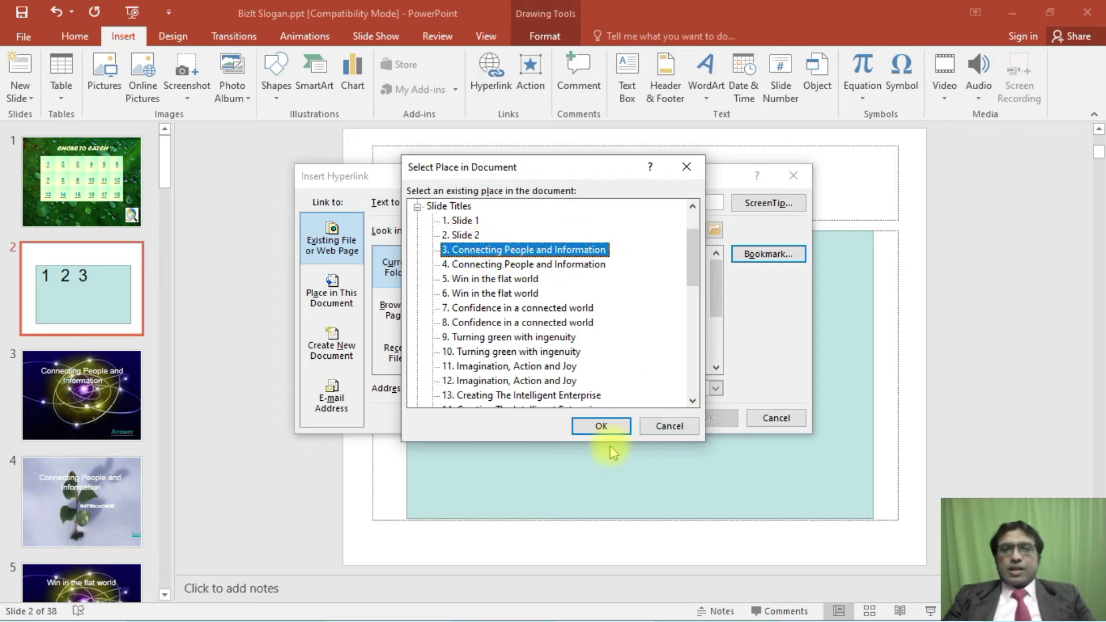
{"action": "left_click", "coordinate": [588, 426]}
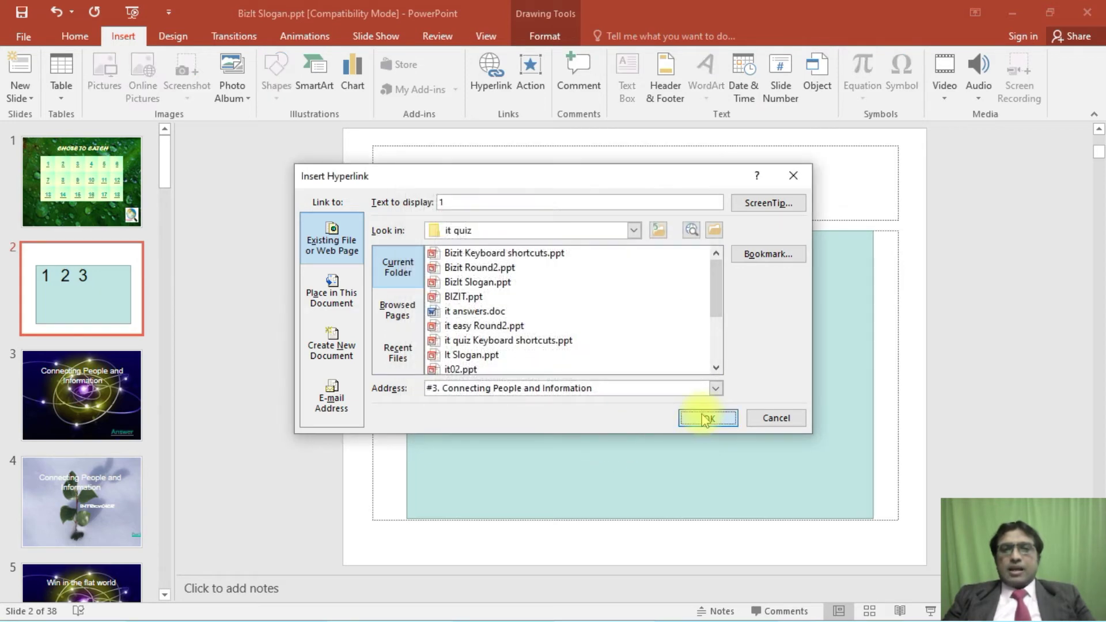
{"action": "left_click", "coordinate": [707, 419]}
- Hyperlink the number 2 to slide 5, Win in the flat world
{"action": "double_click", "coordinate": [552, 284]}
{"action": "key", "text": "ctrl+k"}
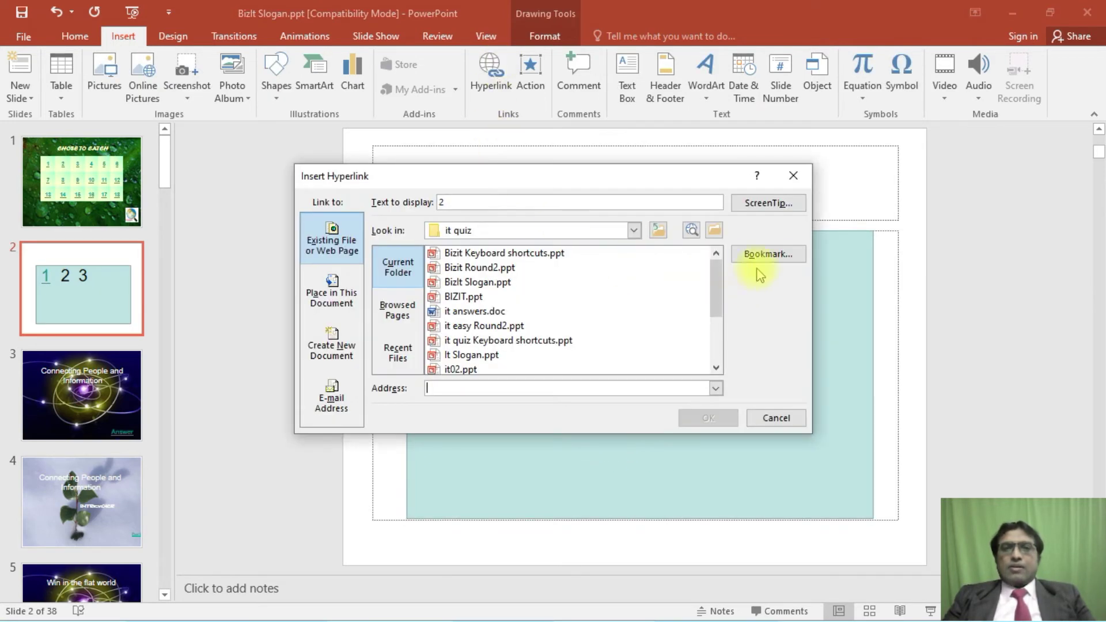
{"action": "left_click", "coordinate": [768, 254]}
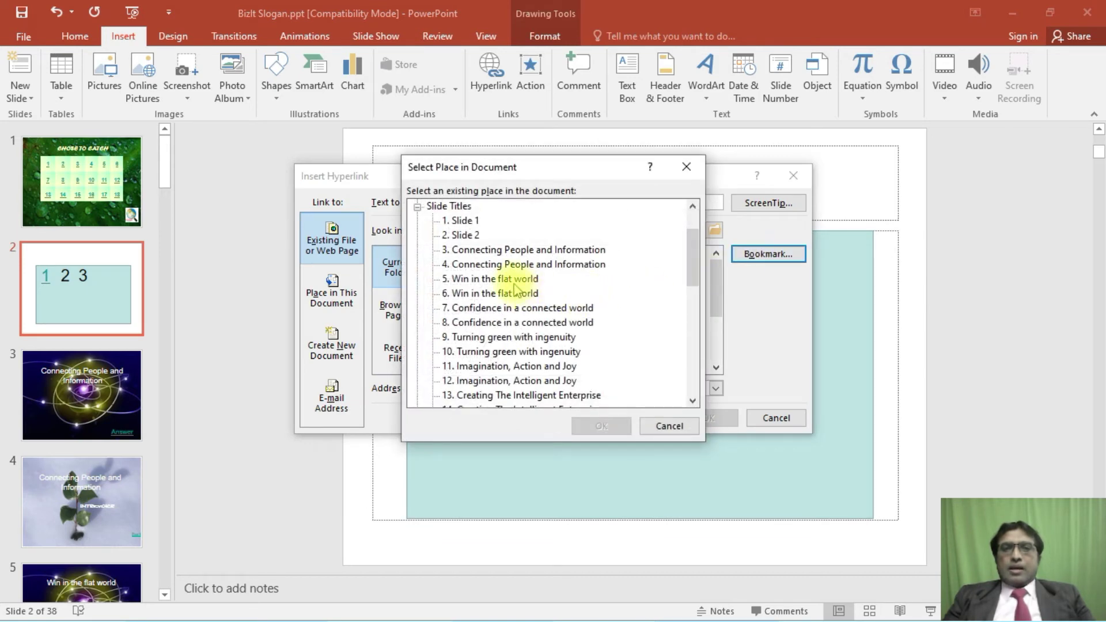
{"action": "left_click", "coordinate": [513, 282]}
{"action": "left_click", "coordinate": [601, 427]}
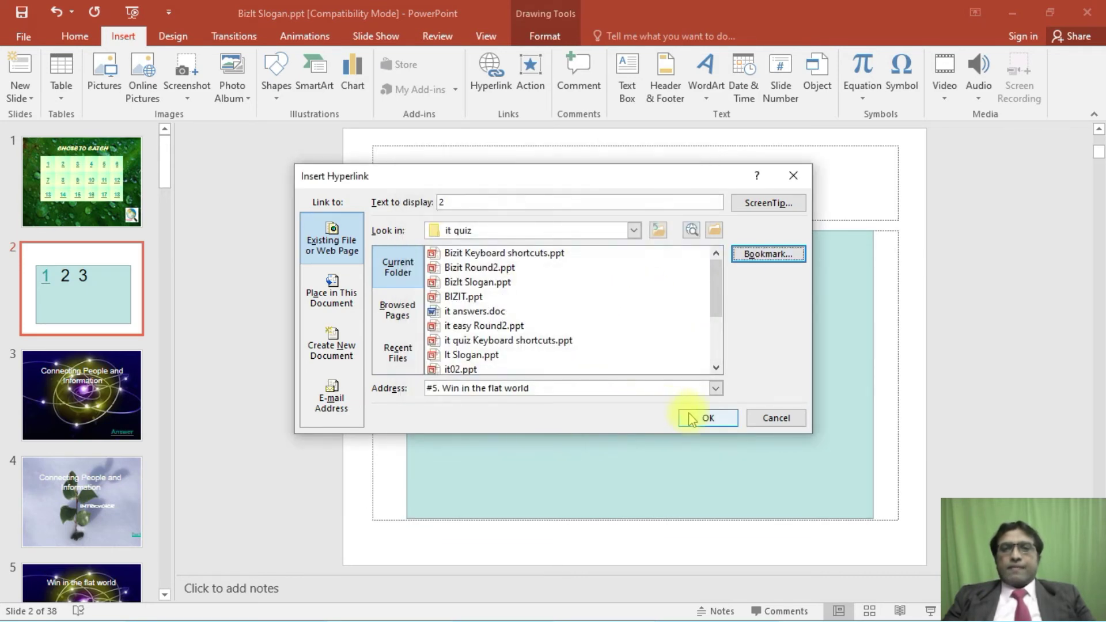
{"action": "left_click", "coordinate": [709, 418]}
- Hyperlink the number 3 to slide 7, Confidence in a connected world
{"action": "left_click", "coordinate": [638, 286]}
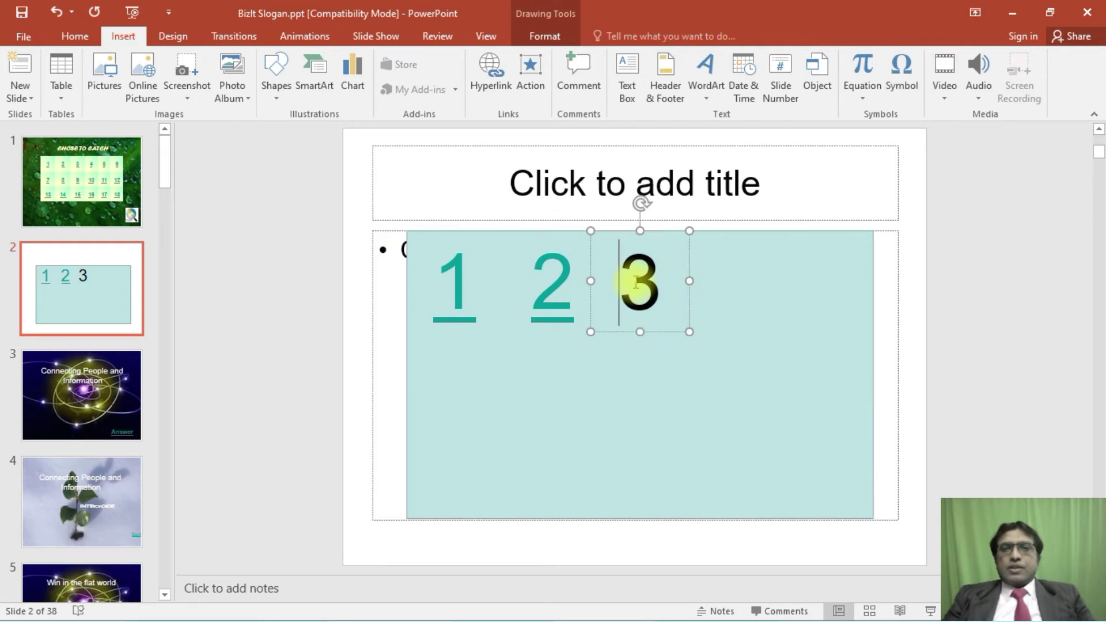
{"action": "left_click_drag", "start_coordinate": [637, 286], "coordinate": [661, 289]}
{"action": "left_click", "coordinate": [495, 74]}
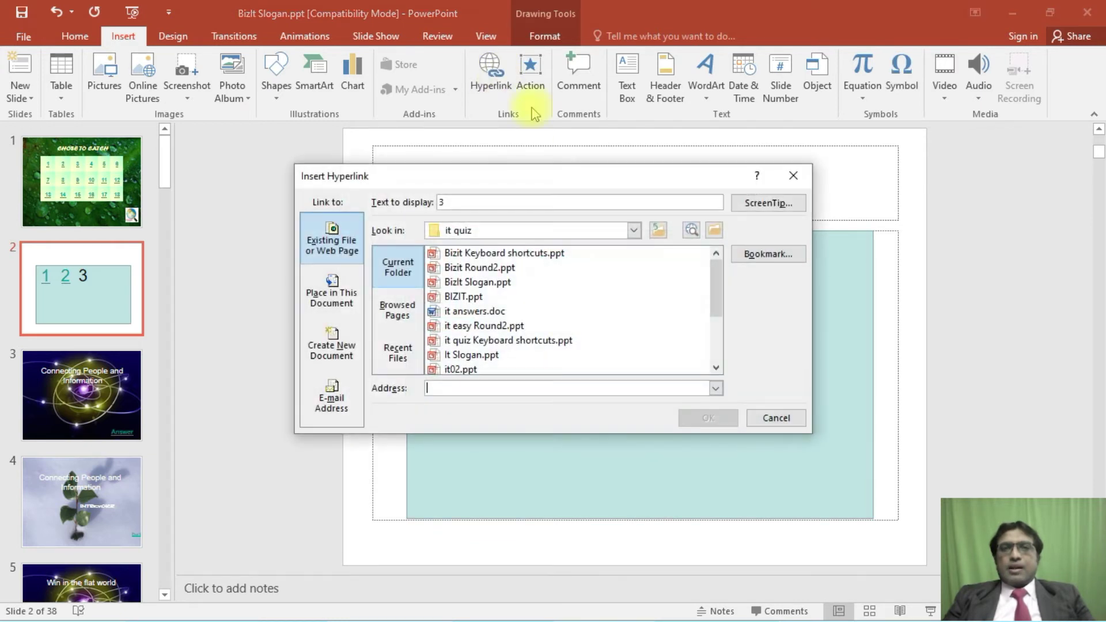
{"action": "left_click", "coordinate": [782, 254]}
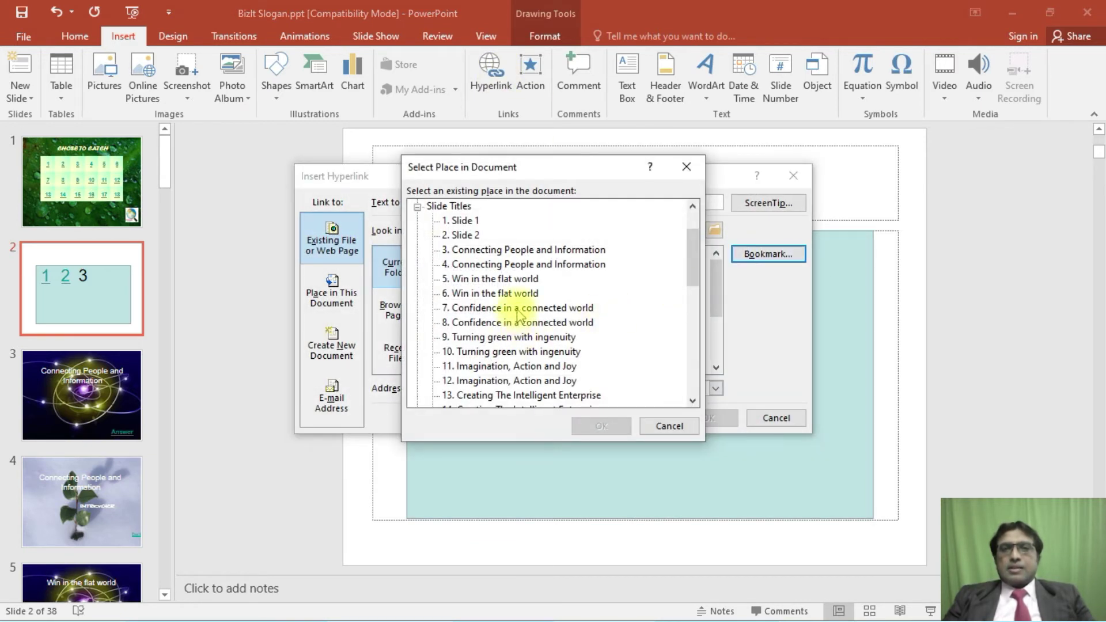
{"action": "left_click", "coordinate": [602, 428]}
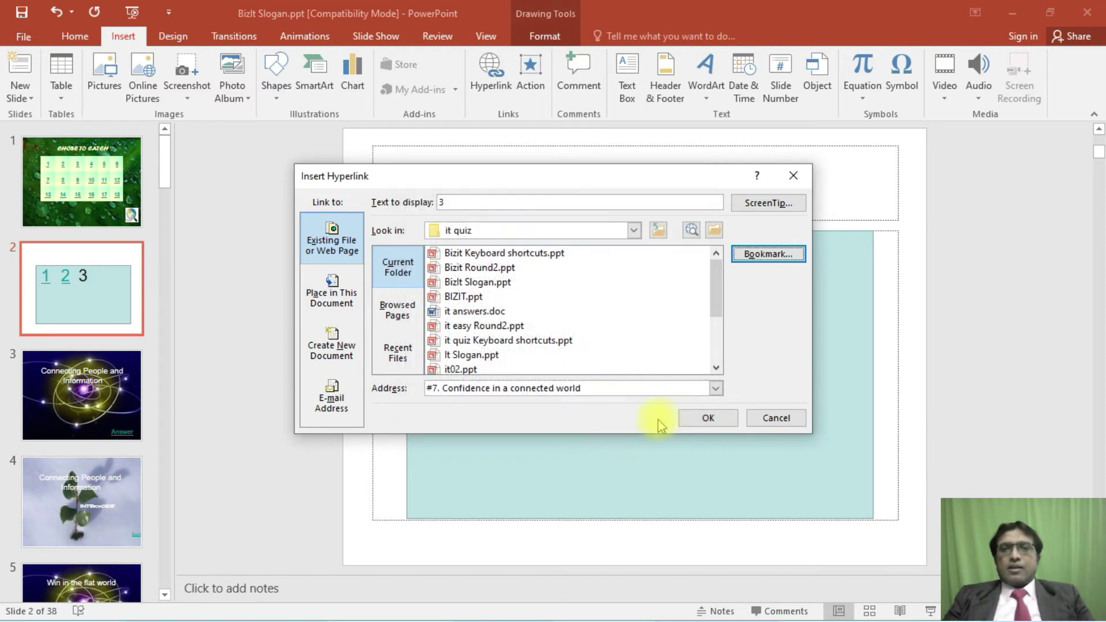
{"action": "left_click", "coordinate": [693, 421]}
{"action": "left_click", "coordinate": [581, 506]}
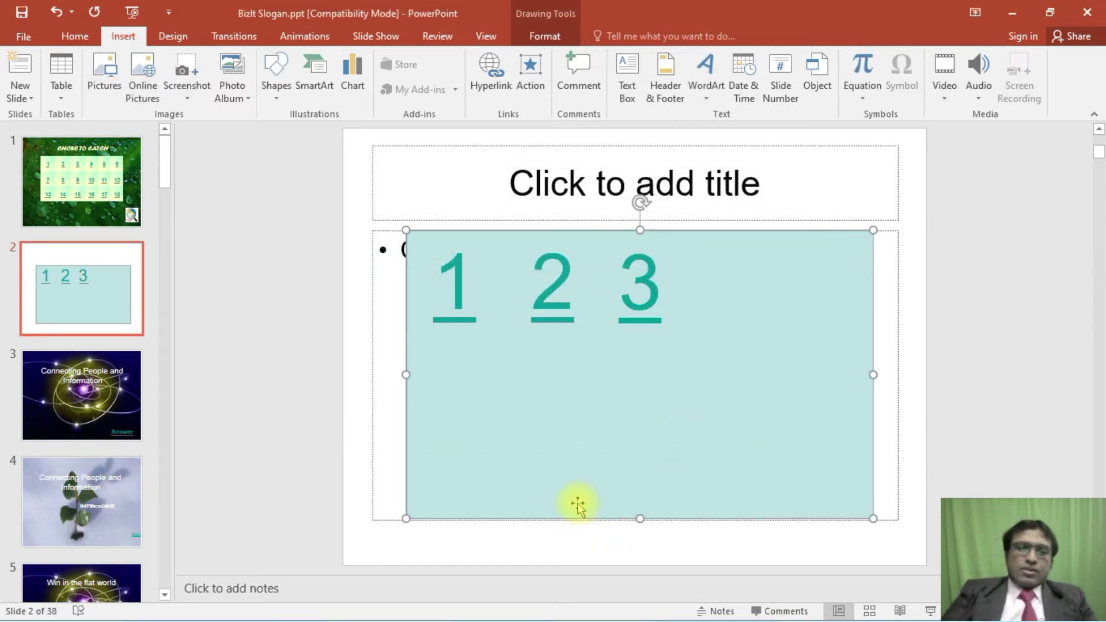
- Start the show from the quiz slide and follow the 1 link to Connecting People and Information
{"action": "key", "text": "shift+F5"}
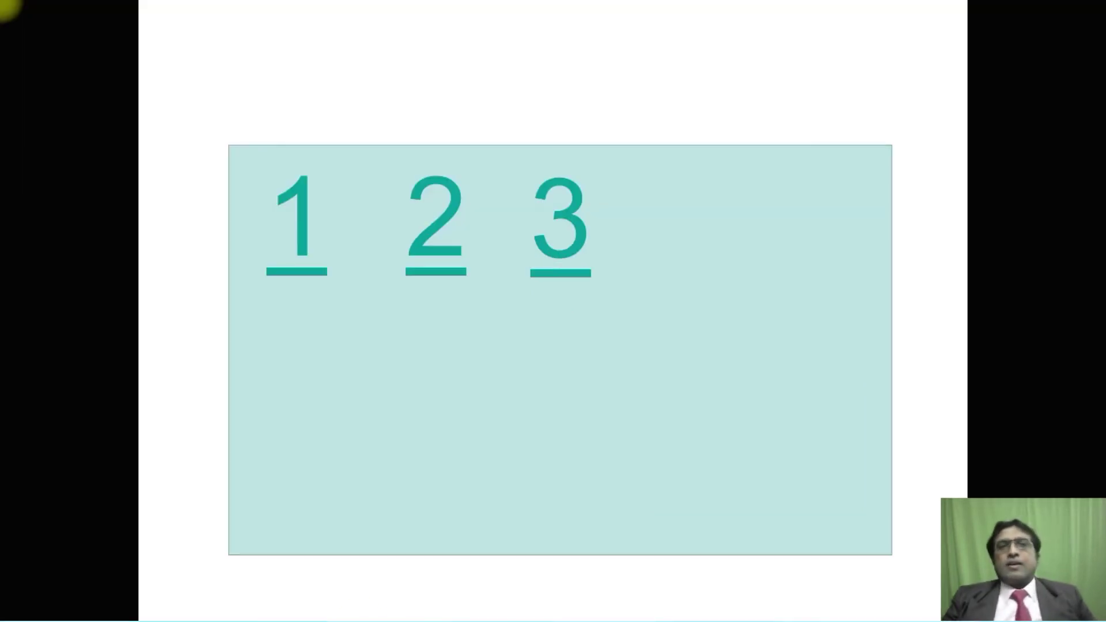
{"action": "left_click", "coordinate": [310, 206]}
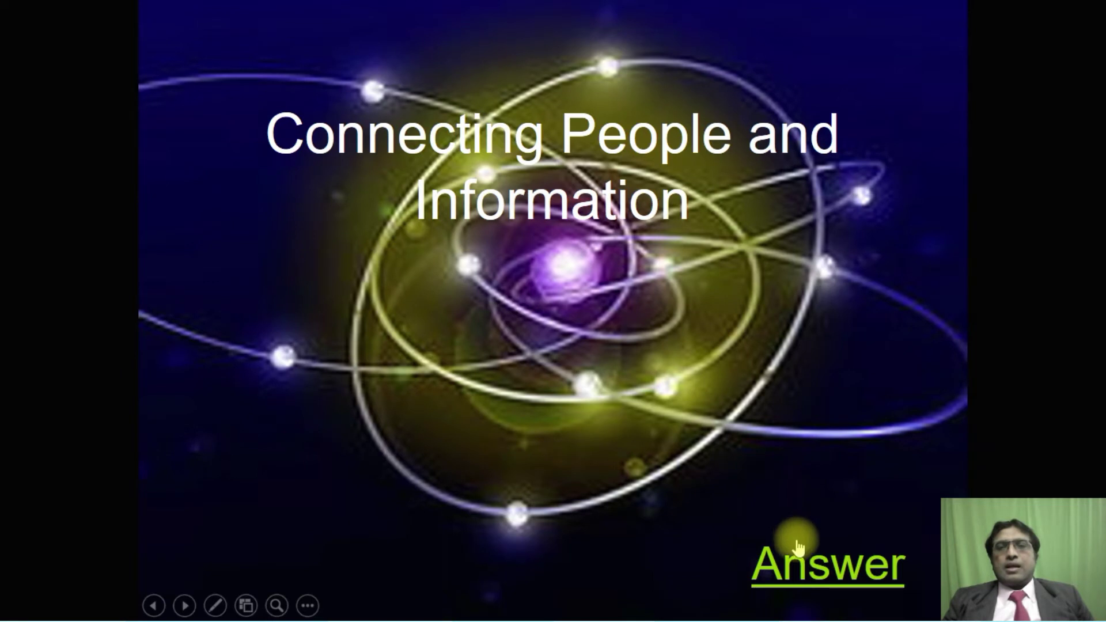